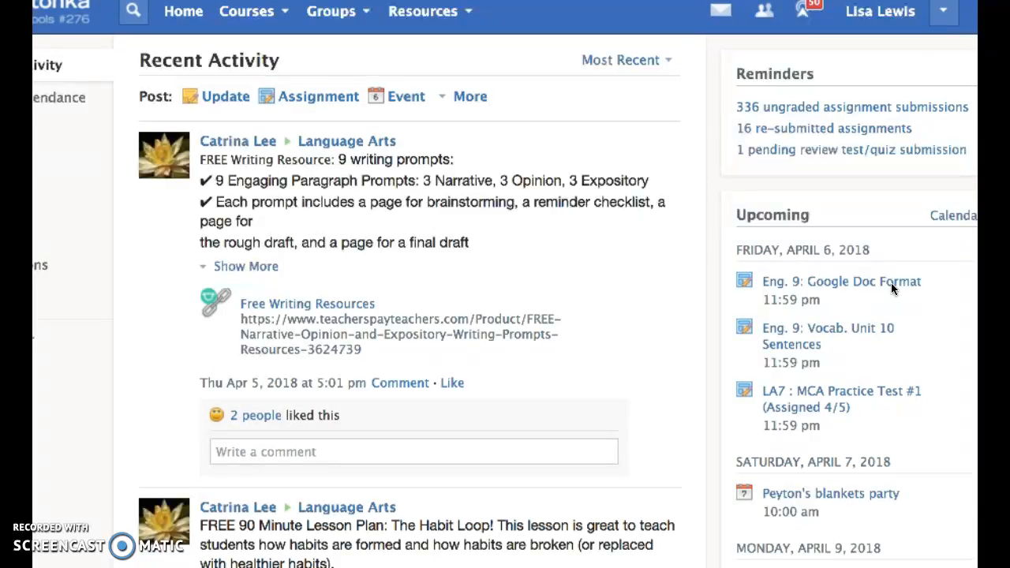
# Open the ENGLISH 9 S2: 2017-18 SEM2 - Hour 2 course.
pyautogui.click(272, 25)
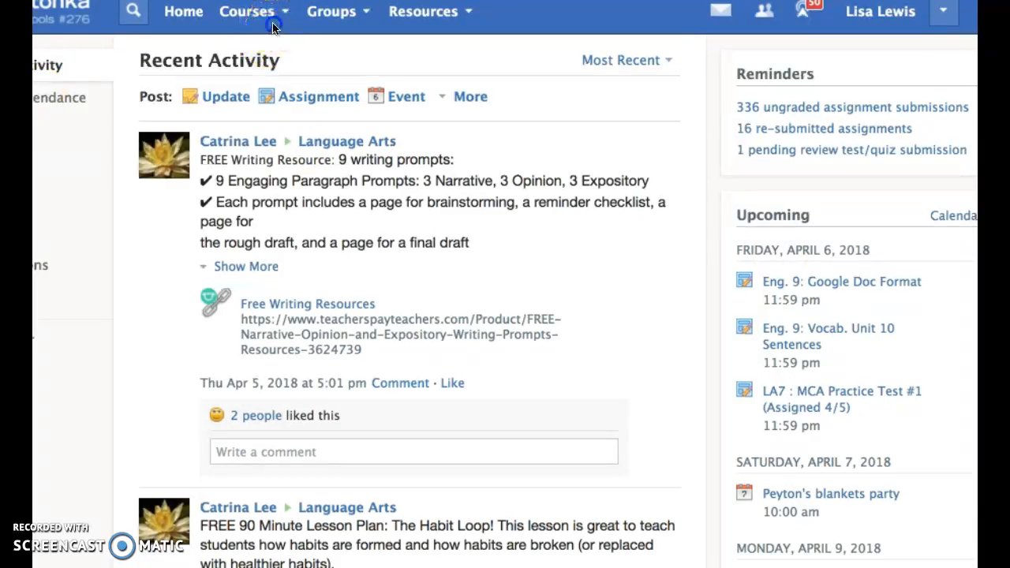
pyautogui.click(282, 19)
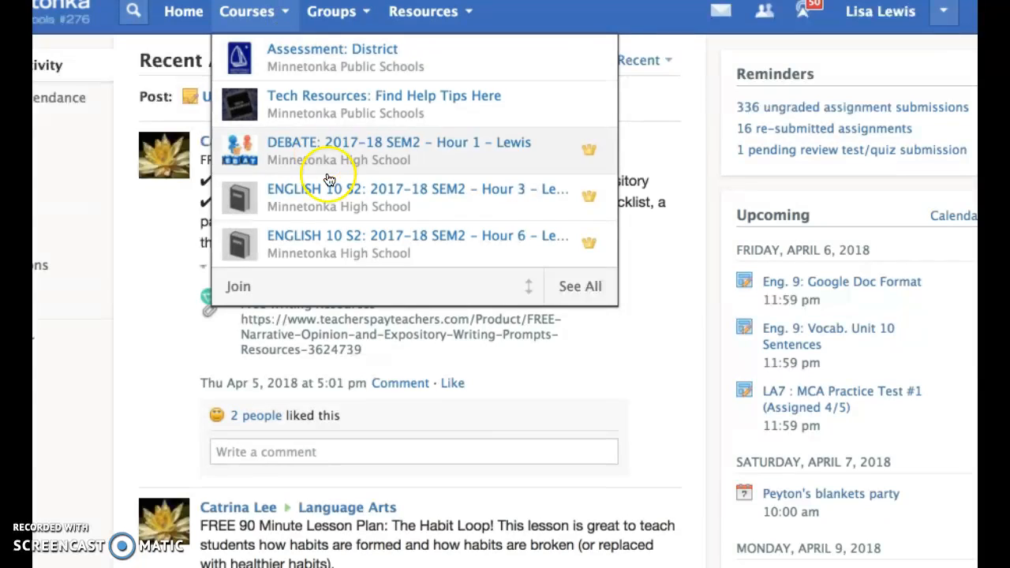
pyautogui.scroll(-5, 330, 180)
pyautogui.scroll(1, 327, 210)
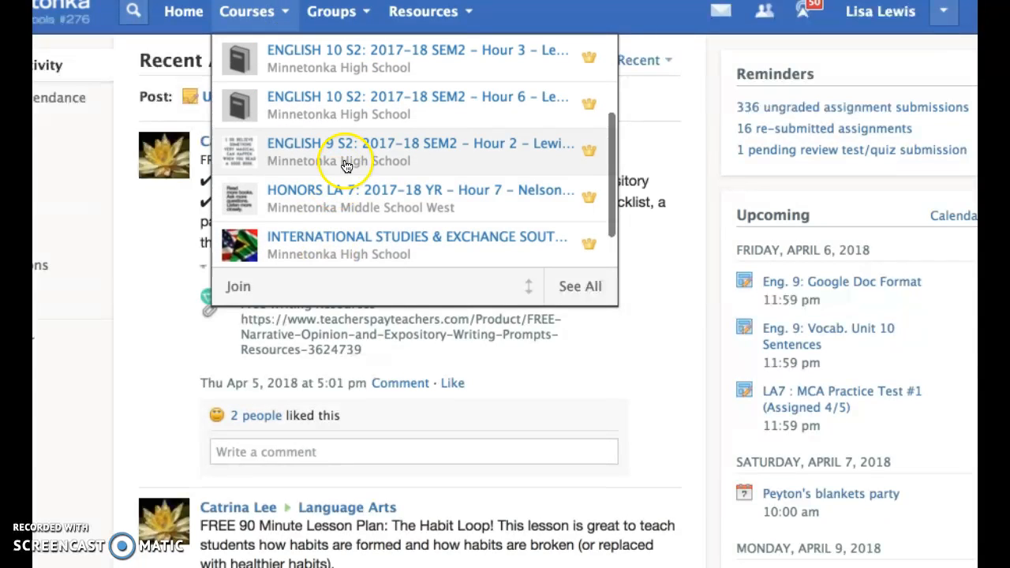
pyautogui.click(345, 163)
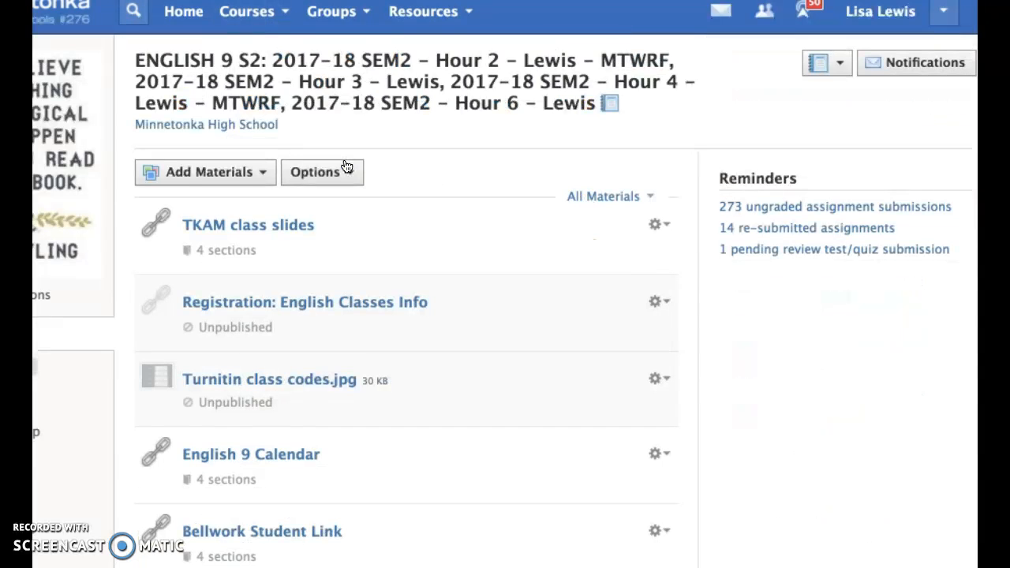
# Expand the Unit 4: Essay folder in the course materials and open the Eng. 9: Essay Outline assignment.
pyautogui.scroll(-5, 315, 424)
pyautogui.scroll(5, 316, 424)
pyautogui.scroll(-8, 319, 429)
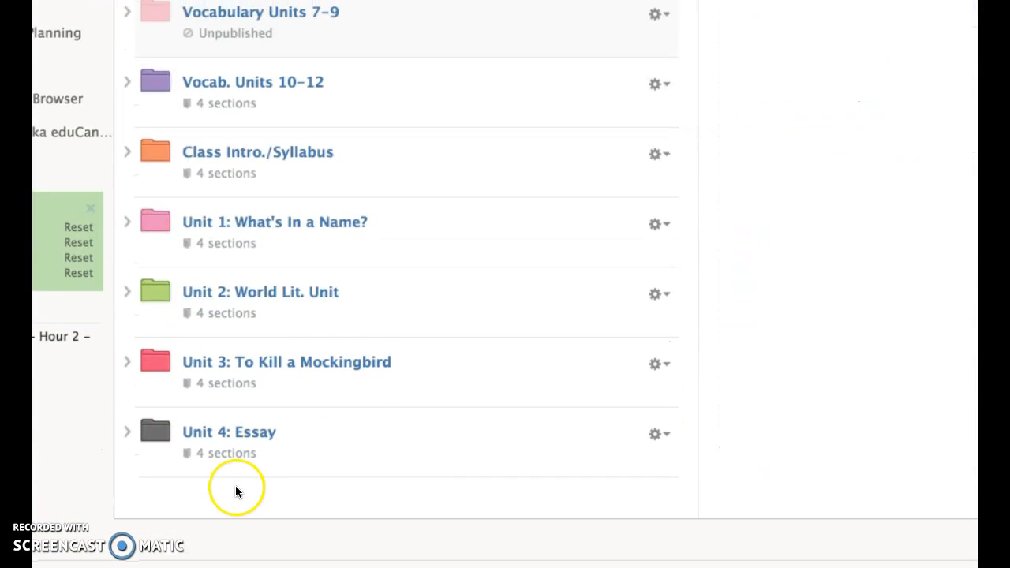
pyautogui.click(128, 434)
pyautogui.scroll(-5, 331, 403)
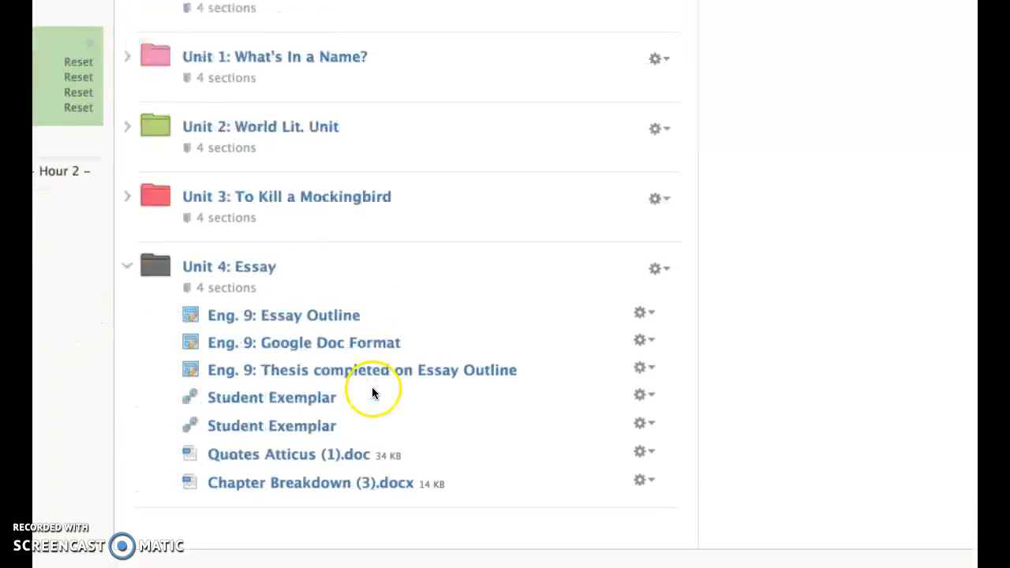
pyautogui.click(335, 260)
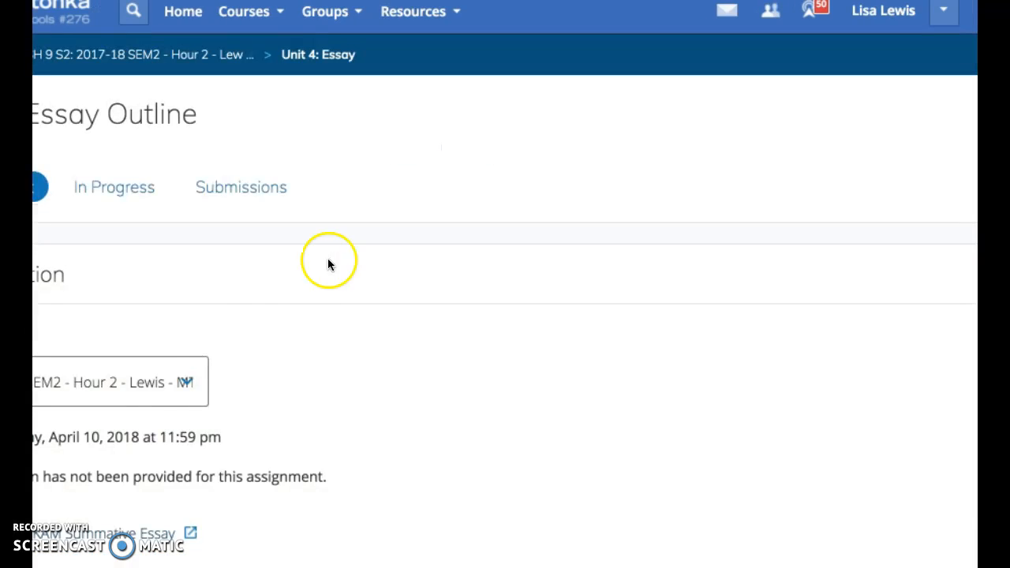
# View the in-progress work for the Essay Outline assignment, select a student, and open that student's outline as a separate document.
pyautogui.click(120, 199)
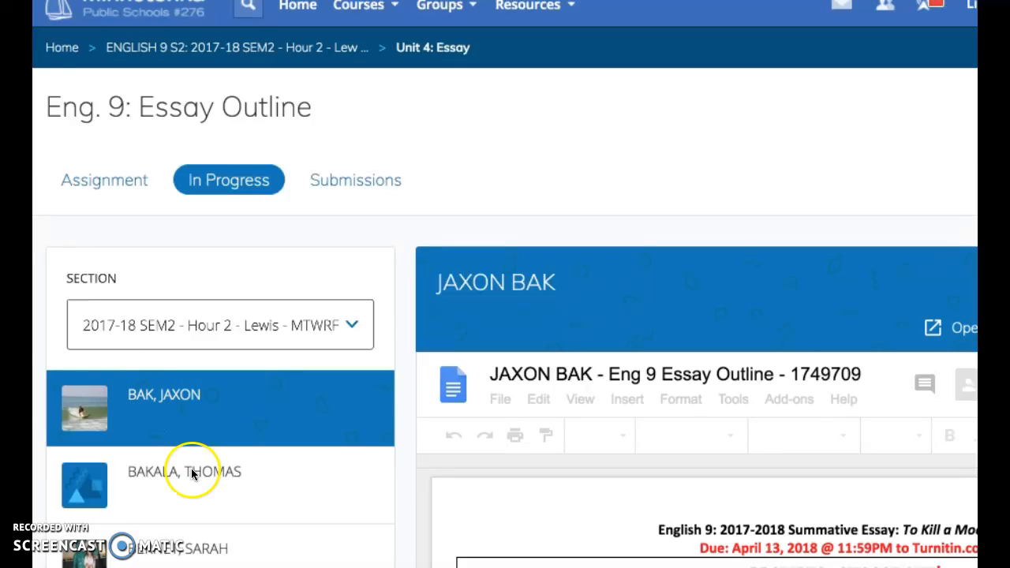
pyautogui.scroll(-5, 309, 423)
pyautogui.scroll(-5, 309, 424)
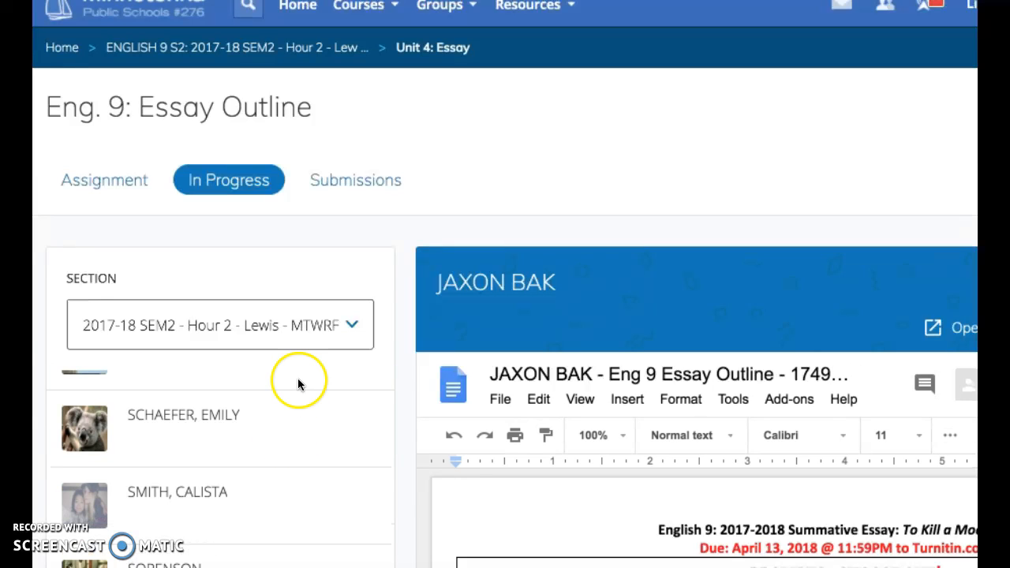
pyautogui.scroll(10, 297, 384)
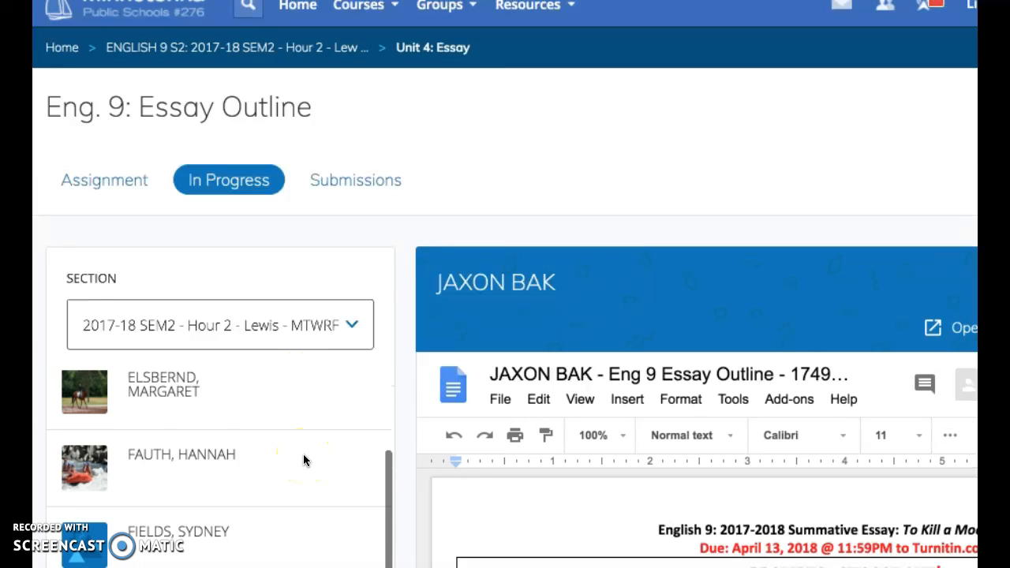
pyautogui.scroll(1, 303, 457)
pyautogui.click(189, 462)
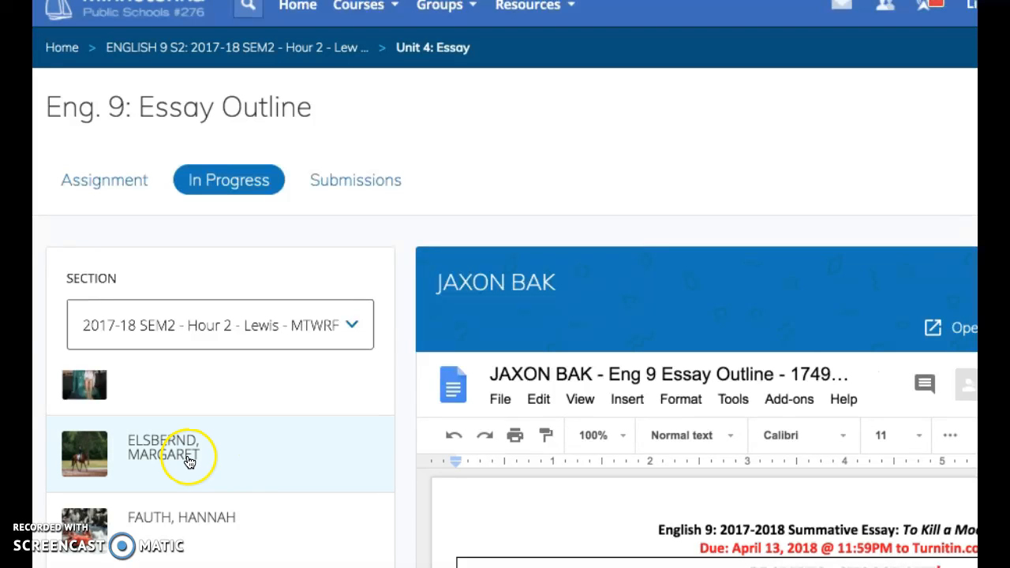
pyautogui.click(931, 331)
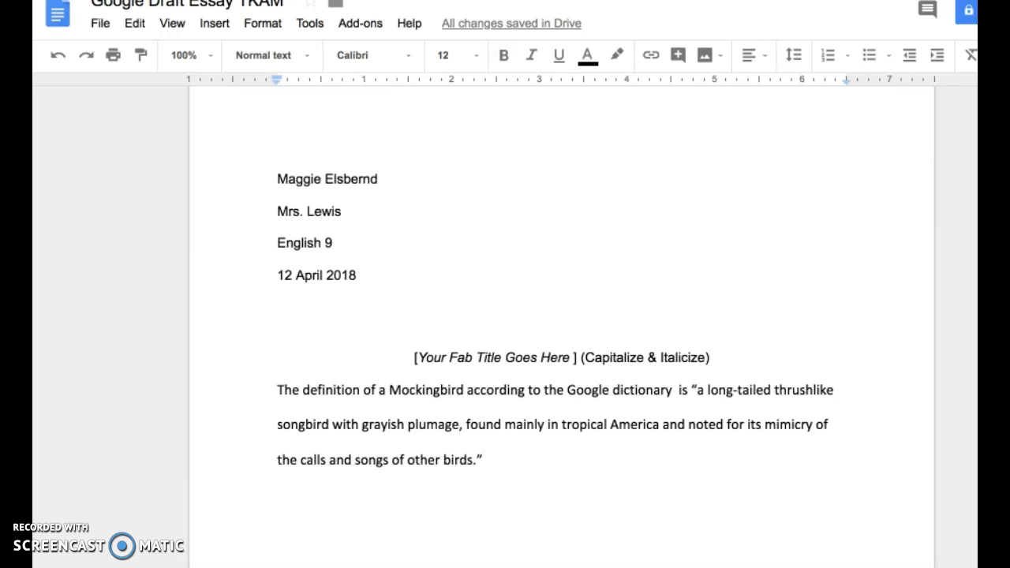
# Copy the Link text from the outline's Introduction table and paste it after the hook sentence in the Google Draft Essay TKAM document.
pyautogui.click(355, 1)
pyautogui.scroll(-4, 411, 161)
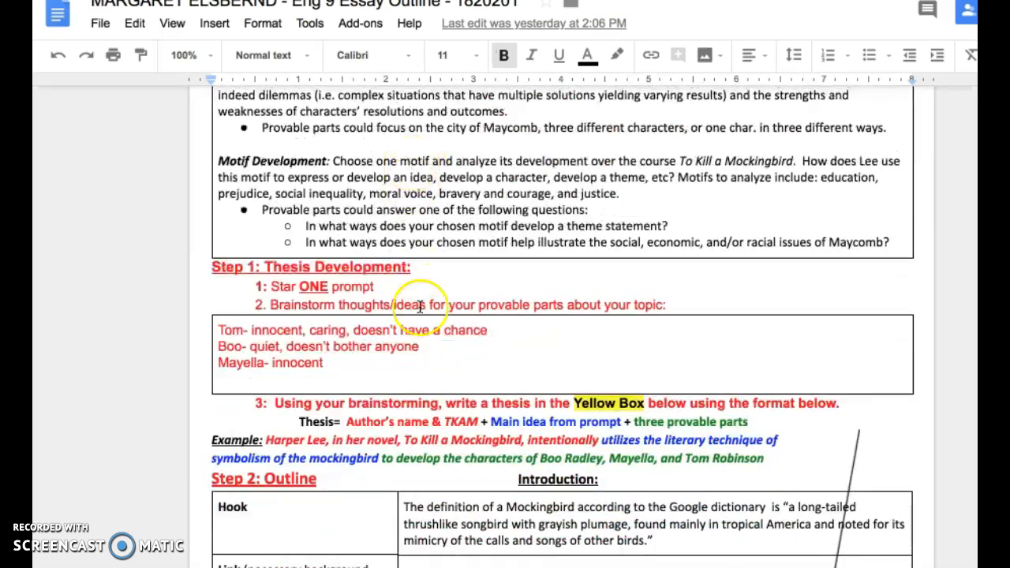
pyautogui.scroll(-5, 420, 306)
pyautogui.scroll(1, 420, 306)
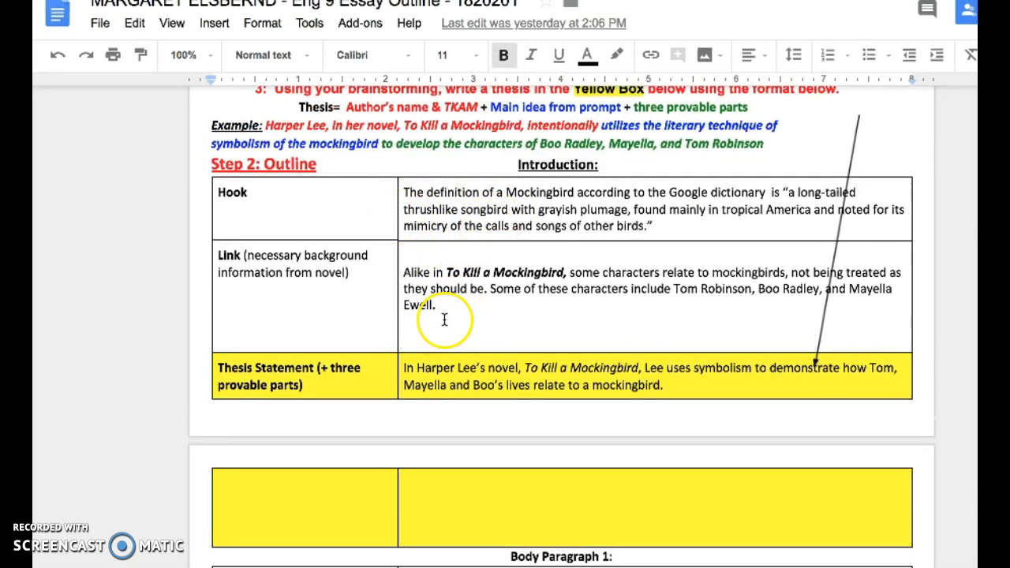
pyautogui.moveTo(439, 308); pyautogui.dragTo(399, 278)
pyautogui.hotkey('ctrl', 'c')
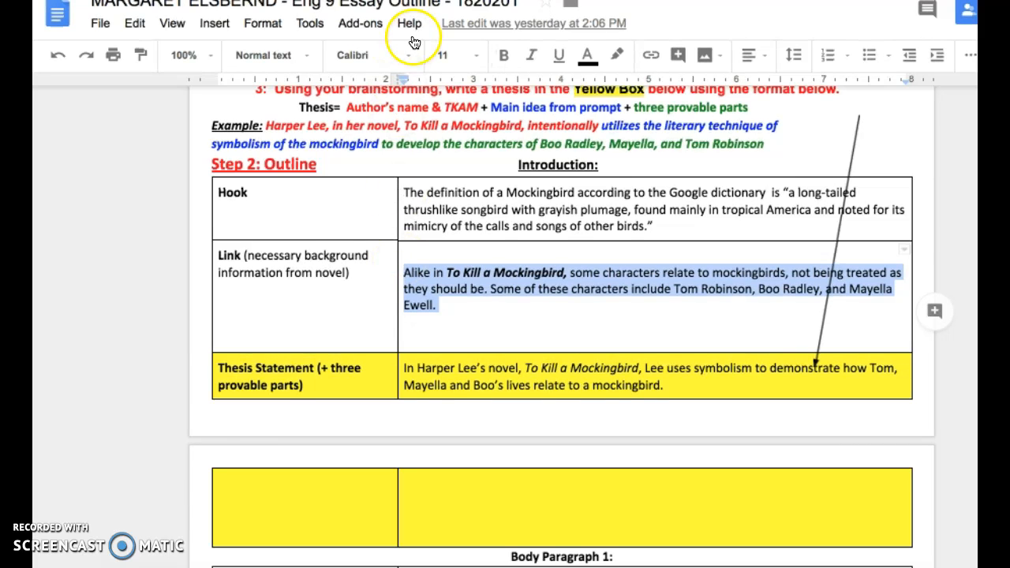
pyautogui.click(410, 1)
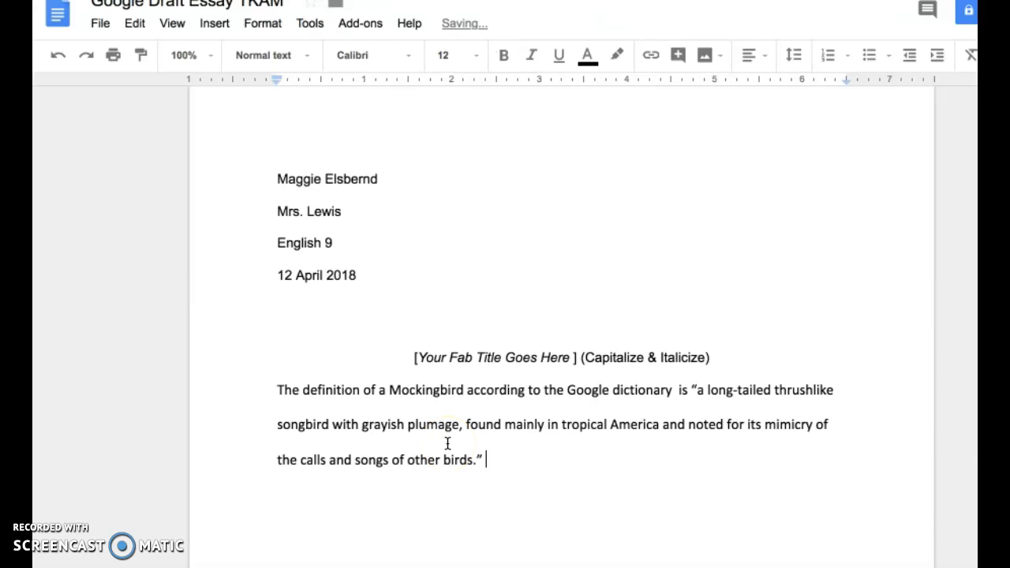
pyautogui.hotkey('ctrl', 'v')
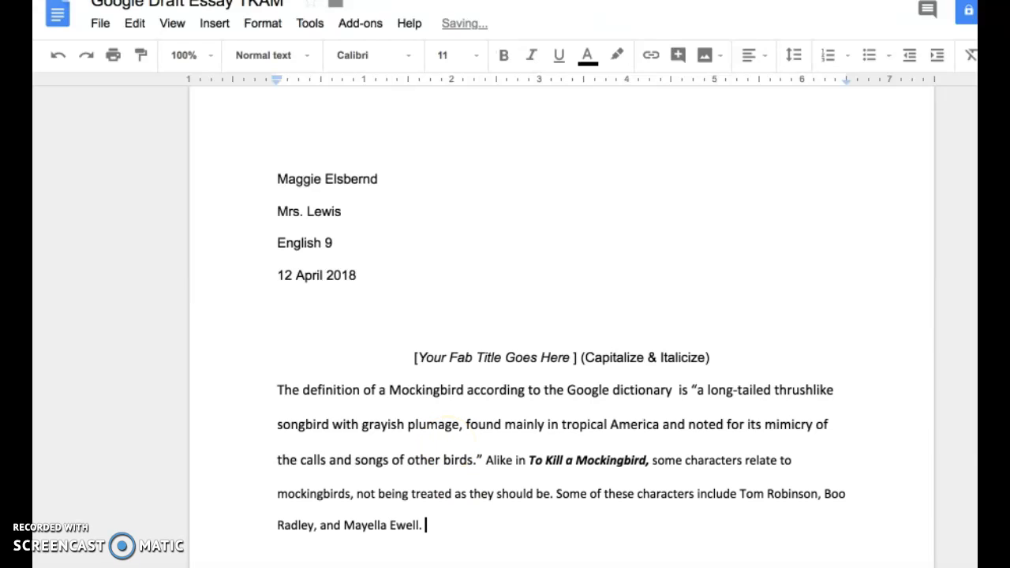
# Set the pasted Link sentences in the draft's introduction to font size 12.
pyautogui.click(486, 460)
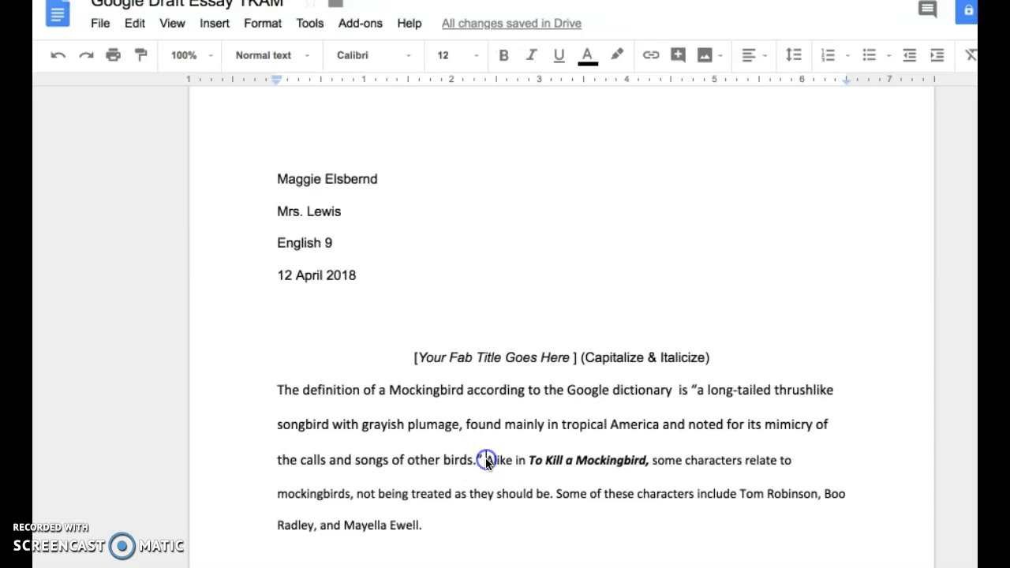
pyautogui.moveTo(486, 460); pyautogui.dragTo(614, 523)
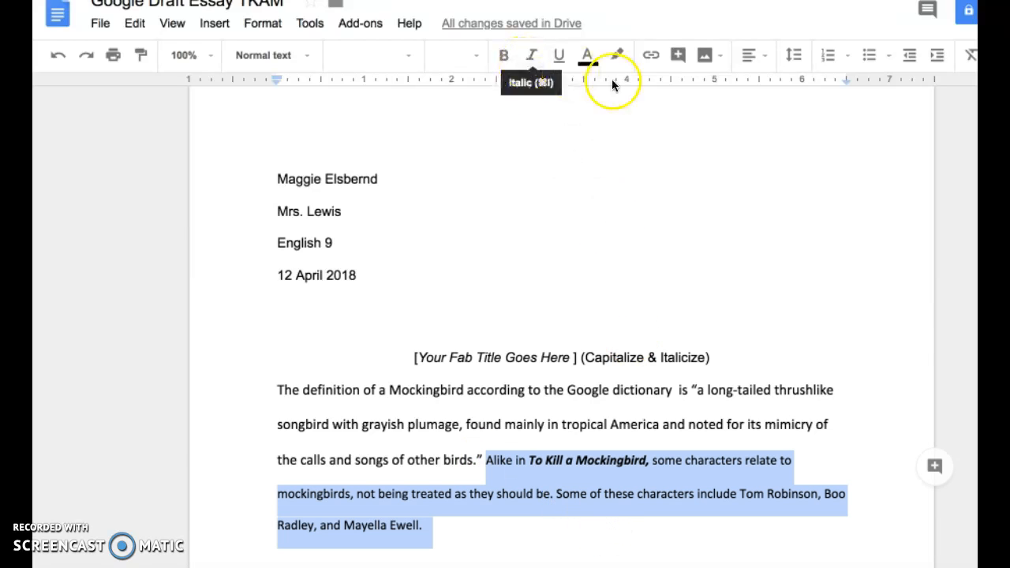
pyautogui.click(478, 56)
pyautogui.click(455, 181)
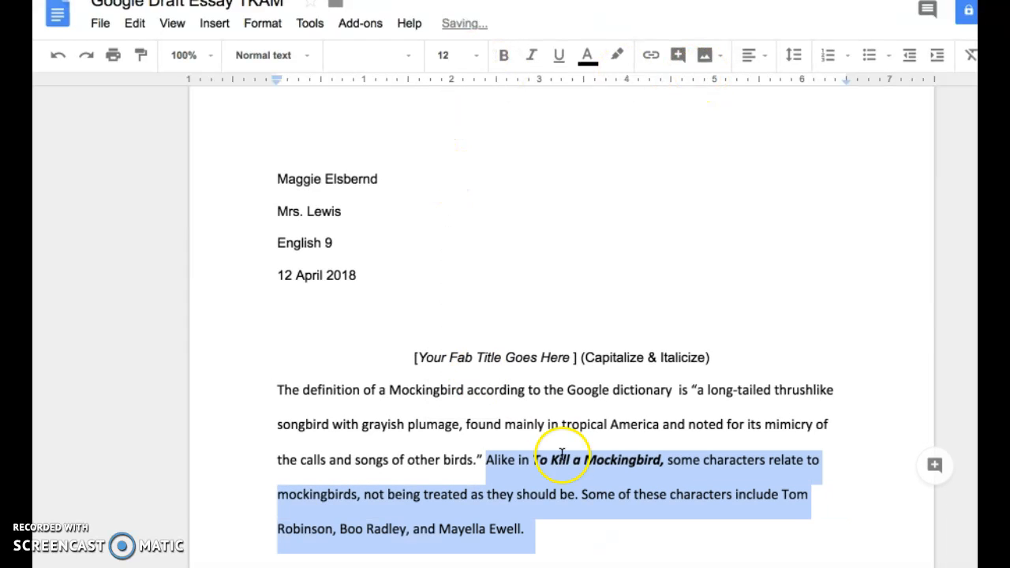
# Copy the Thesis Statement text from the outline's yellow box to the end of the draft's introduction paragraph.
pyautogui.click(534, 537)
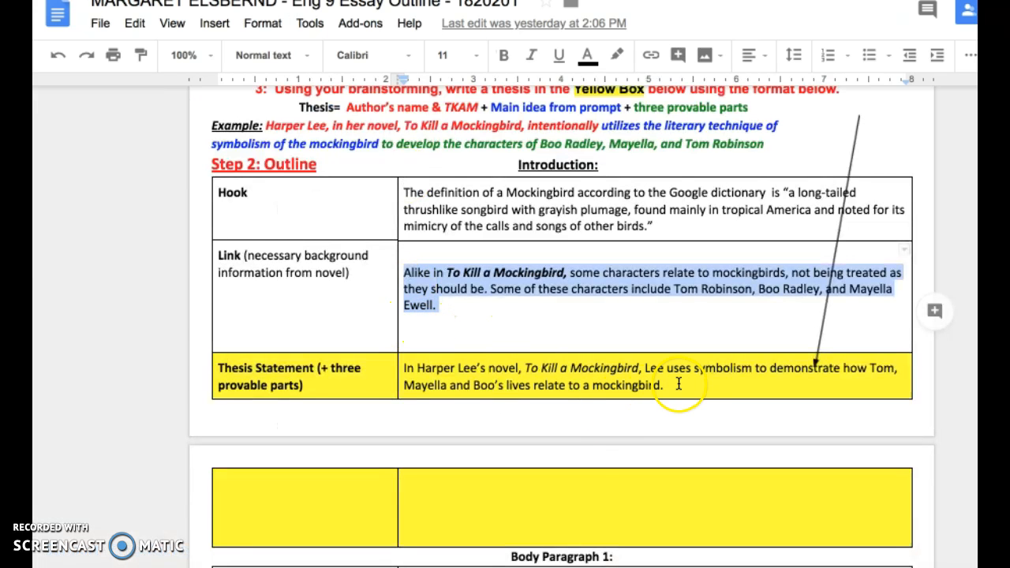
pyautogui.click(658, 387)
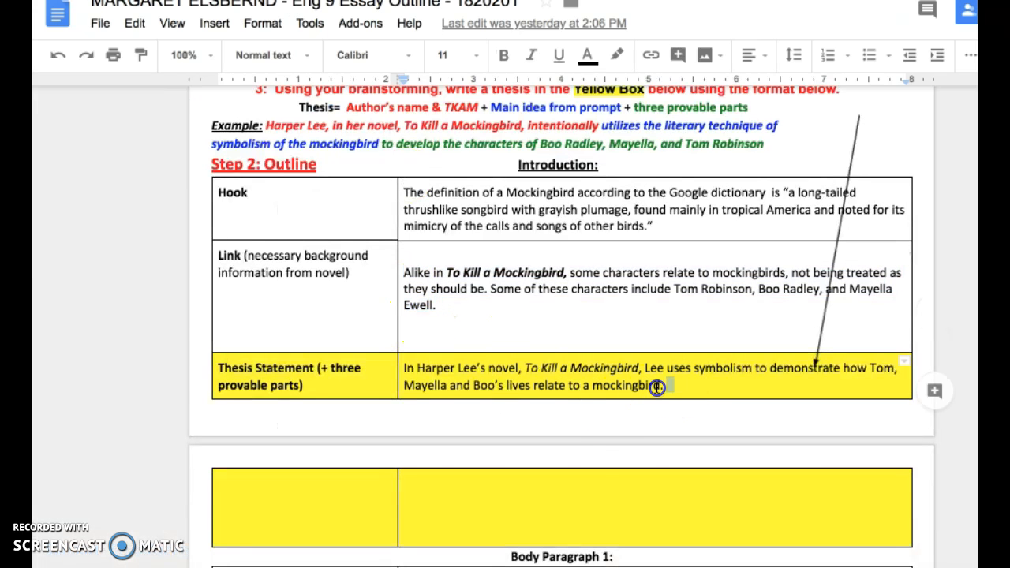
pyautogui.moveTo(658, 386); pyautogui.dragTo(404, 368)
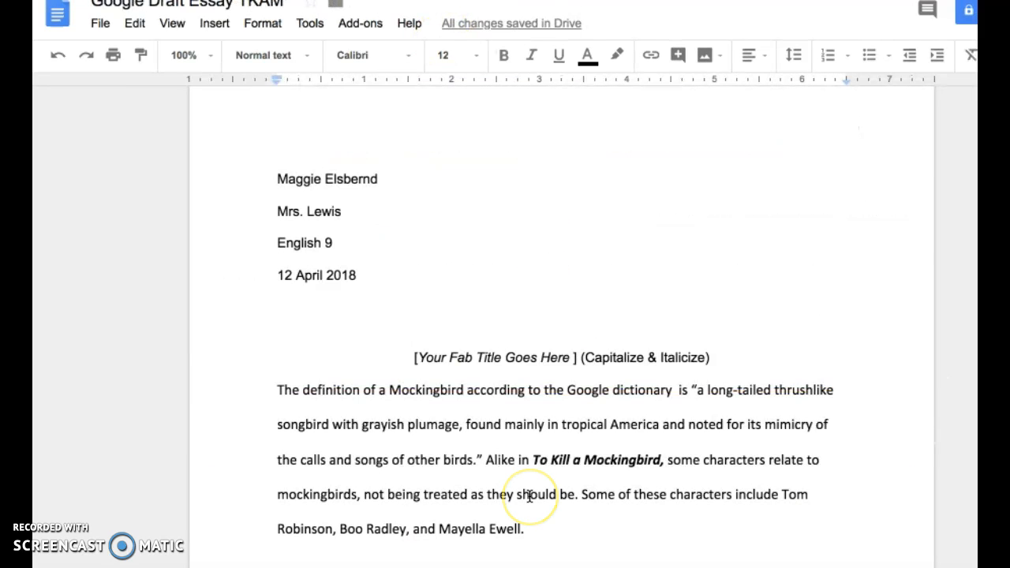
pyautogui.write('In Harper Lee’s novel, To Kill a Mockingbird, Lee uses symbolism to demonstrate how Tom, Mayella and Boo’s lives relate to a mockingbird.')
# Copy the Assertion and Context #1 text of Body Paragraph 1 from the outline into a new paragraph below the draft's introduction.
pyautogui.scroll(-3, 524, 497)
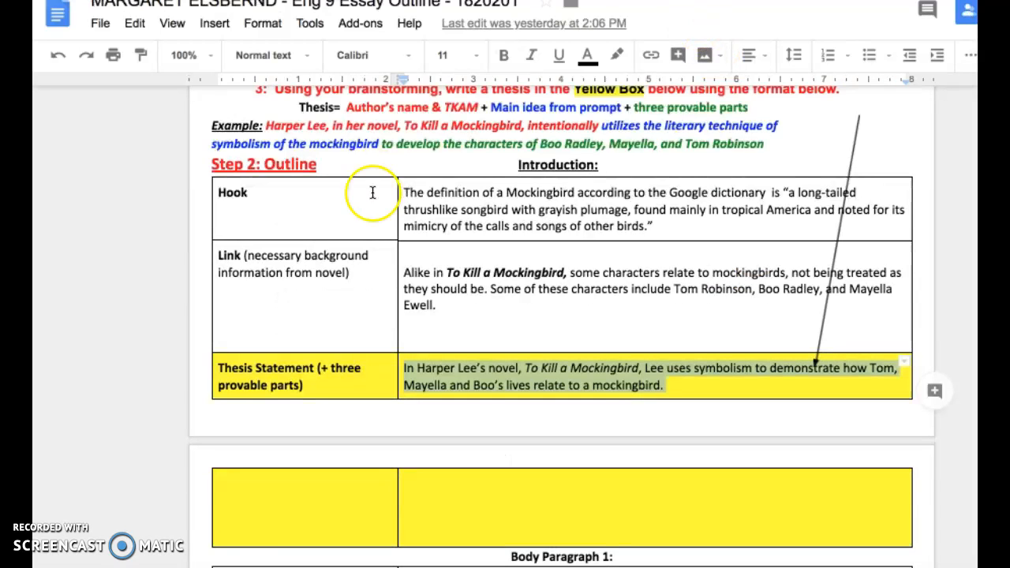
pyautogui.scroll(-6, 374, 198)
pyautogui.scroll(1, 374, 198)
pyautogui.moveTo(561, 152); pyautogui.dragTo(404, 136)
pyautogui.hotkey('ctrl', 'c')
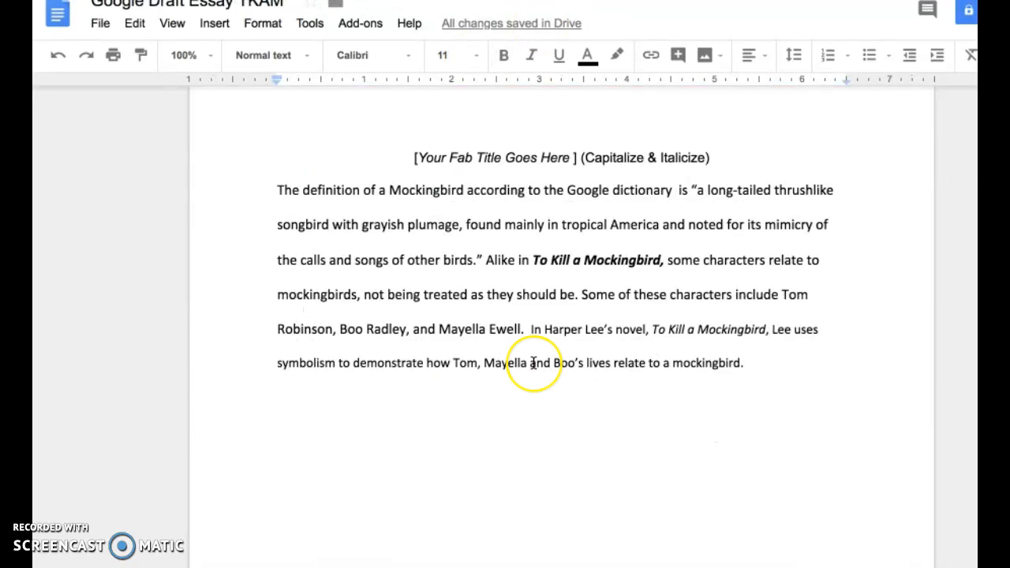
pyautogui.press('Return')
pyautogui.hotkey('ctrl', 'v')
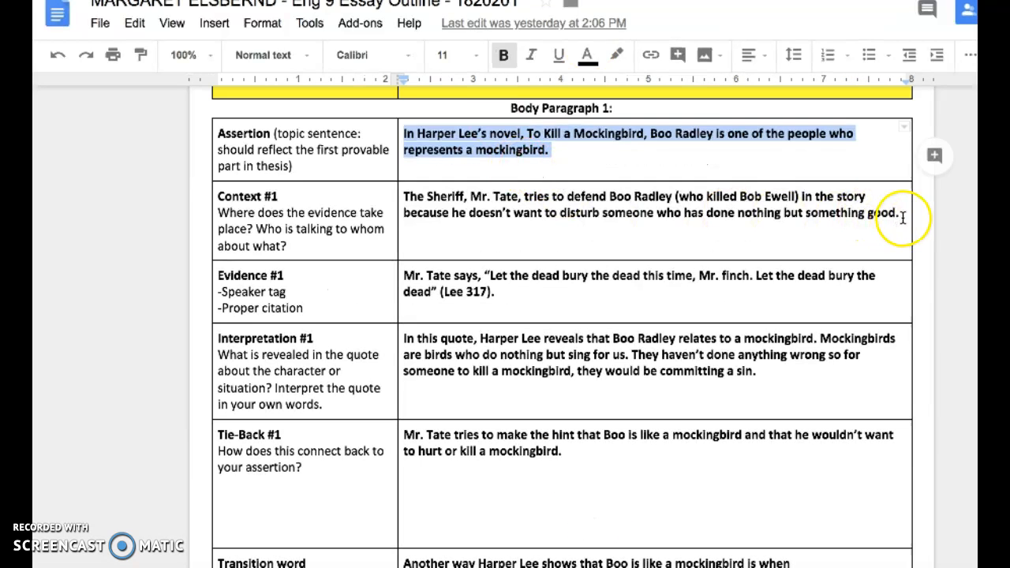
pyautogui.moveTo(903, 217); pyautogui.dragTo(402, 196)
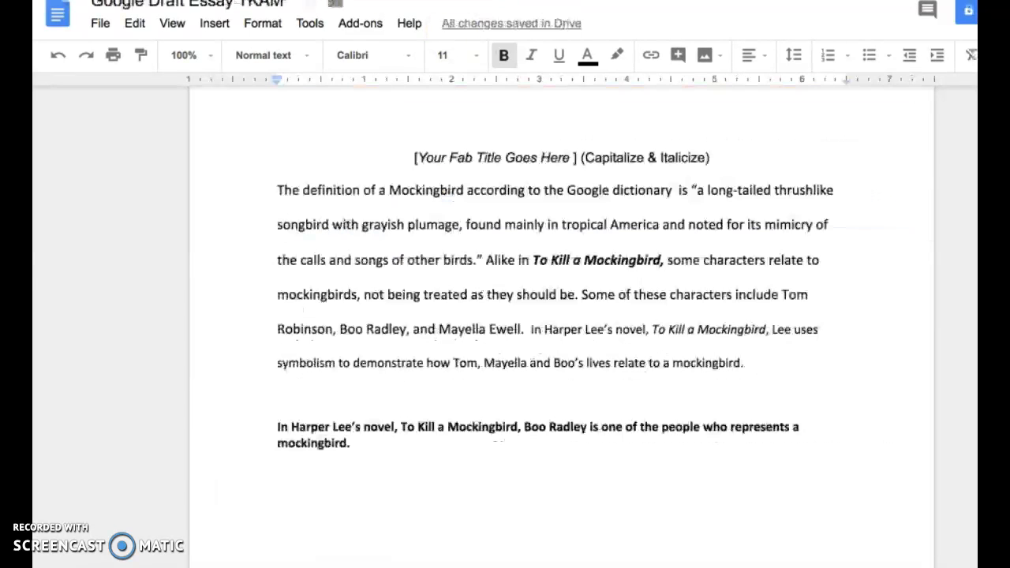
pyautogui.write('The Sheriff, Mr. Tate, tries to defend Boo Radley (who killed Bob Ewell) in the story because he doesn’t want to disturb someone who has done nothing but something good.')
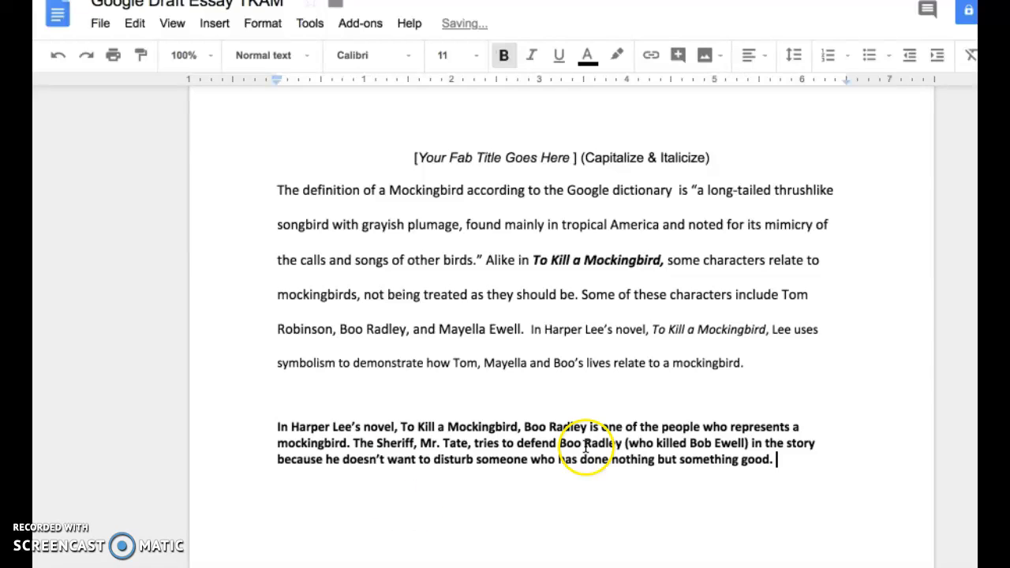
# Remove the blank line above the draft's first body paragraph and set that paragraph to double line spacing.
pyautogui.click(616, 426)
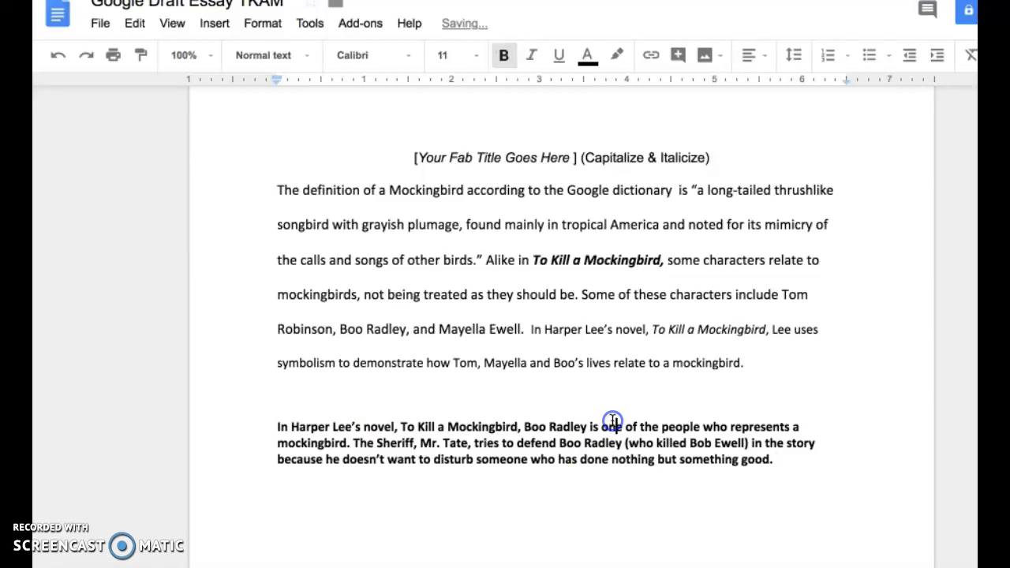
pyautogui.click(332, 391)
pyautogui.press('BackSpace')
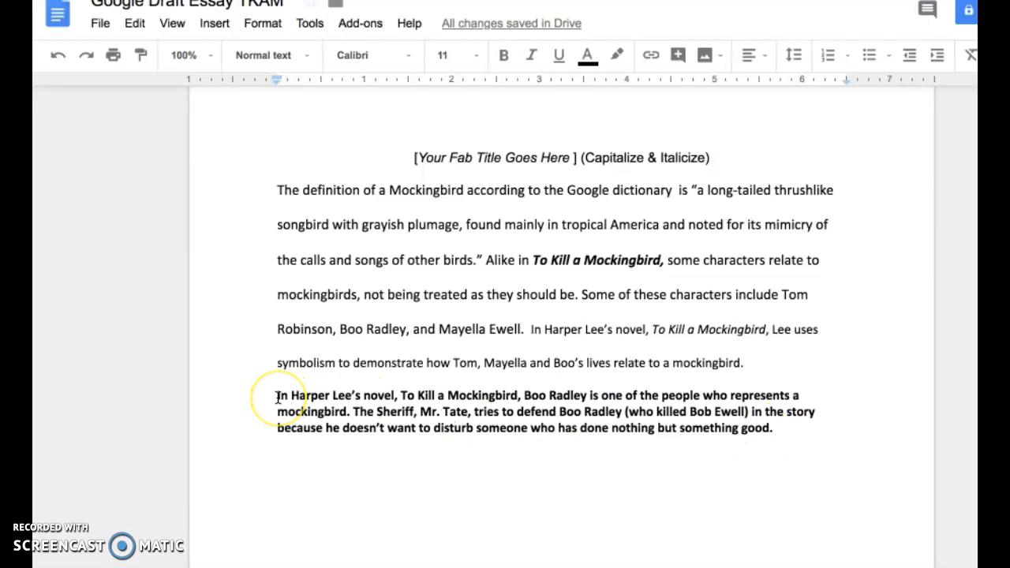
pyautogui.moveTo(276, 397); pyautogui.dragTo(772, 434)
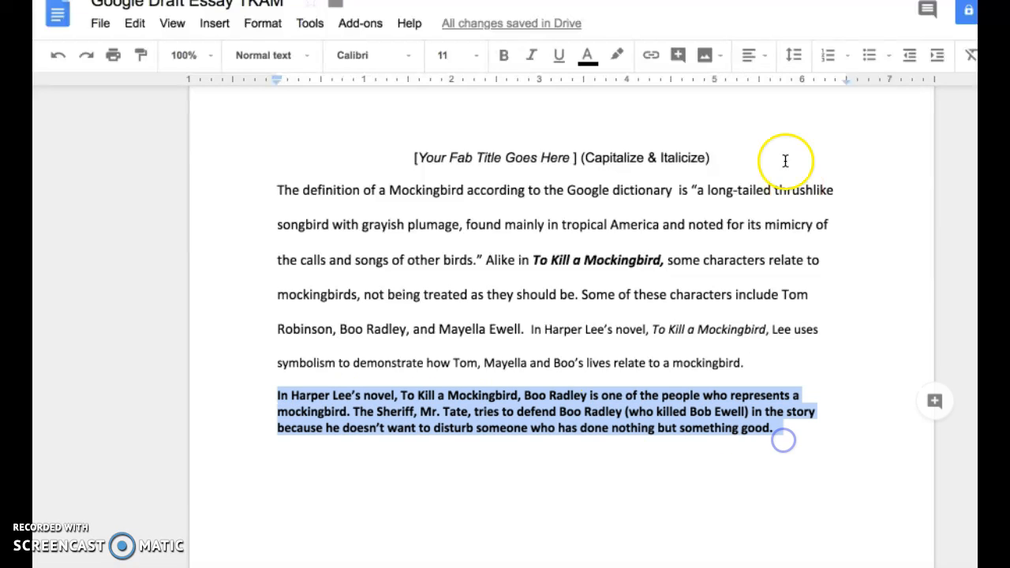
pyautogui.click(794, 56)
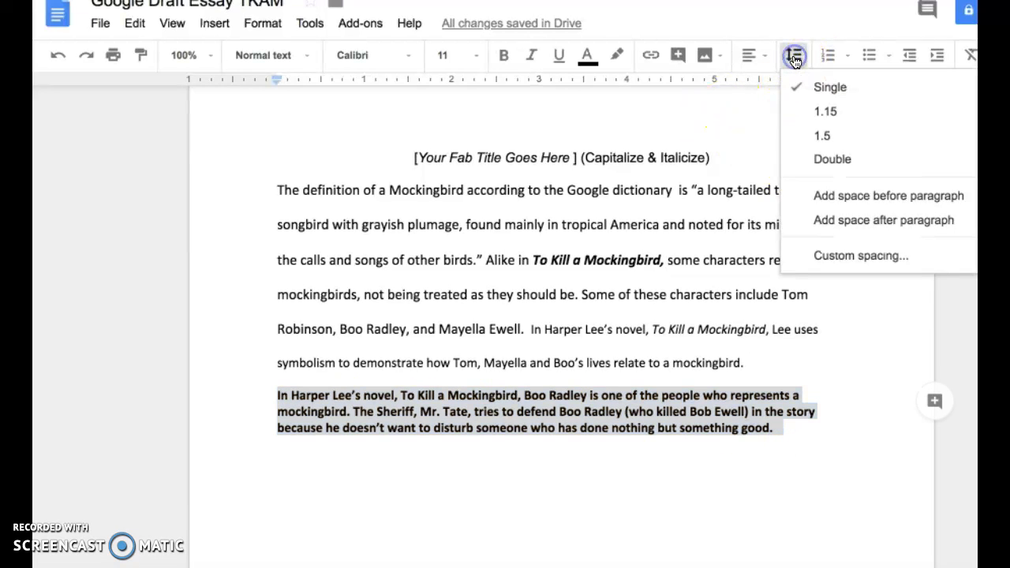
pyautogui.click(823, 155)
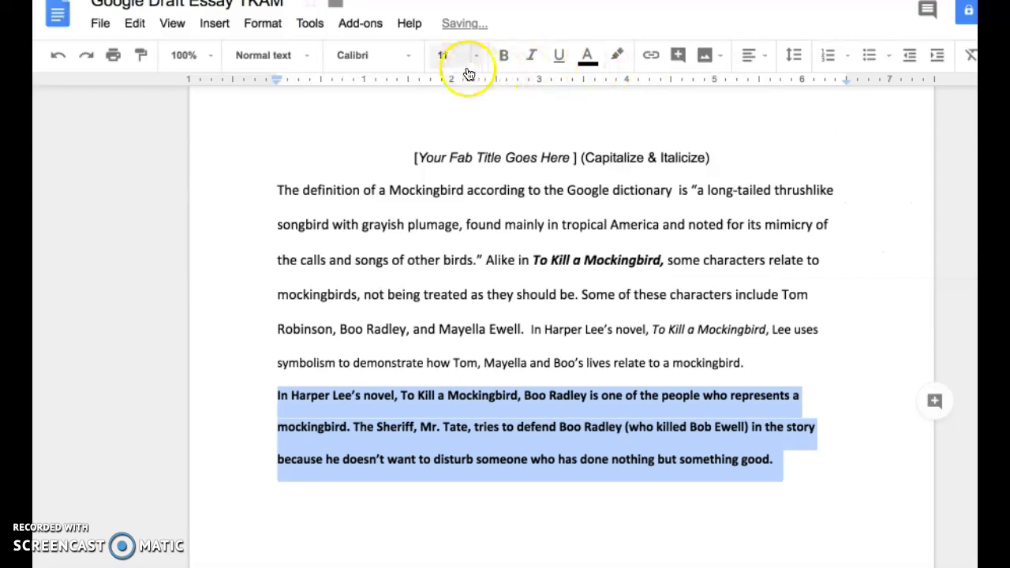
# Remove the bold formatting from the first body paragraph and set its font size to 12.
pyautogui.click(528, 56)
pyautogui.click(532, 55)
pyautogui.click(504, 55)
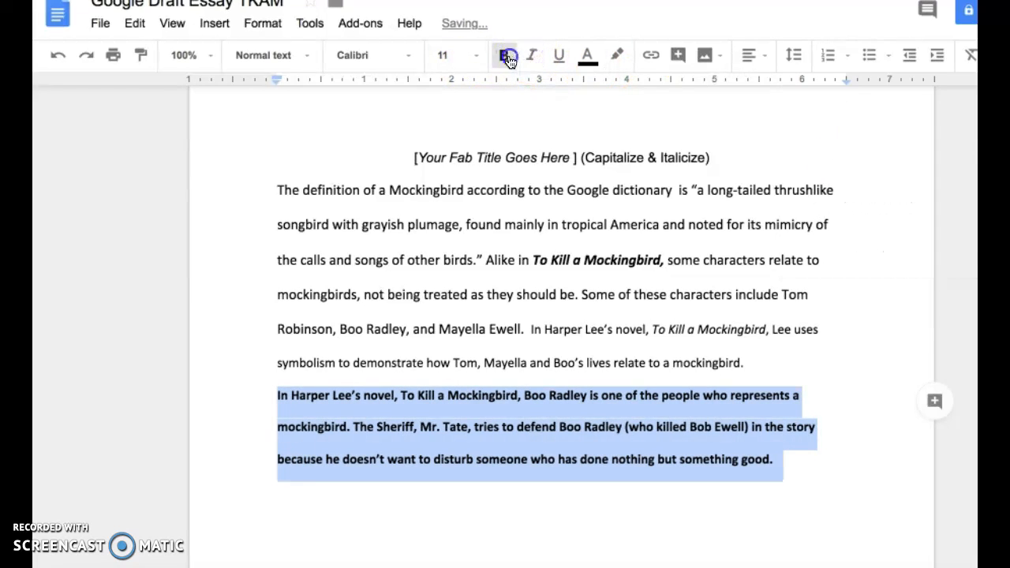
pyautogui.click(464, 52)
pyautogui.click(471, 177)
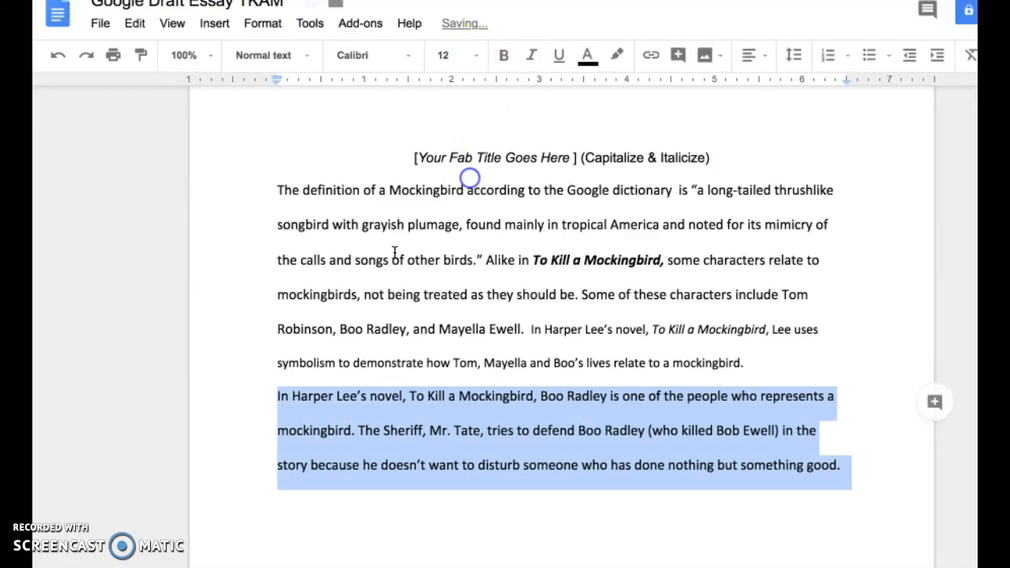
# Insert a blank line between the draft's introduction and the first body paragraph.
pyautogui.click(277, 396)
pyautogui.press('Return')
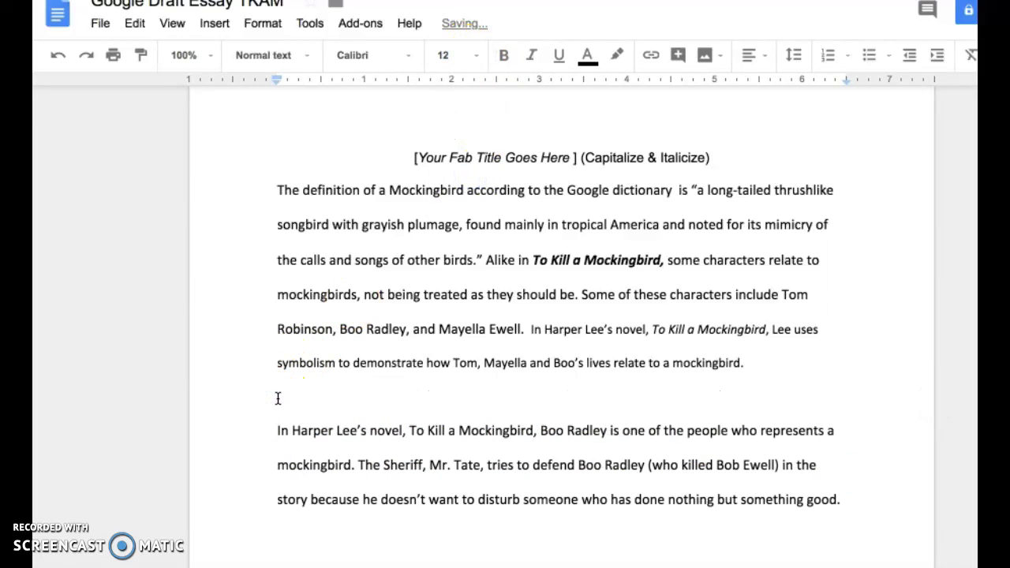
pyautogui.scroll(-3, 277, 399)
pyautogui.scroll(5, 557, 197)
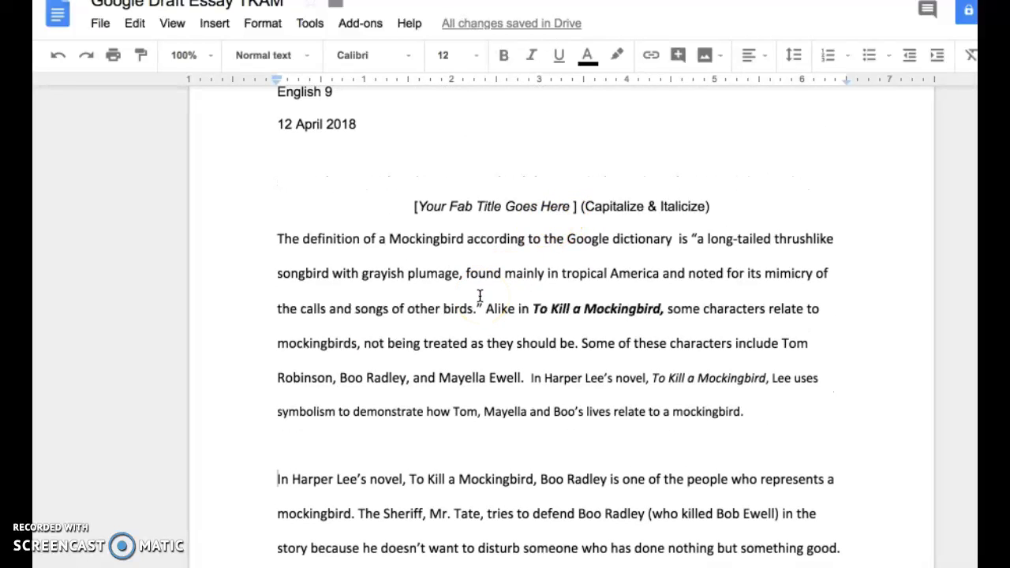
# Review the outline's remaining Body Paragraph 1 rows and the Body Paragraph 2 table, and look over the essay draft again.
pyautogui.click(498, 514)
pyautogui.scroll(-4, 497, 513)
pyautogui.scroll(6, 497, 513)
pyautogui.click(587, 180)
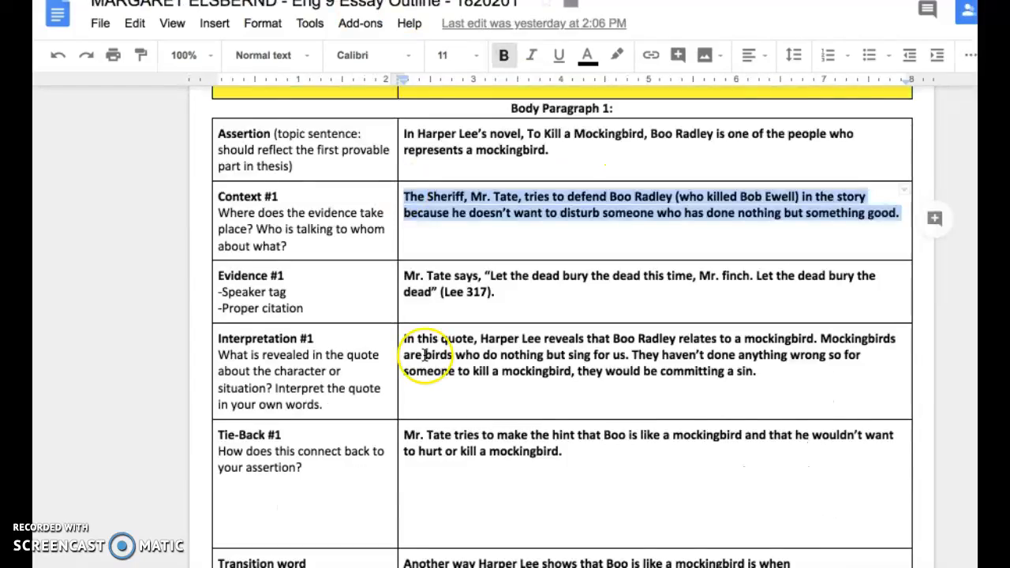
pyautogui.scroll(-9, 424, 356)
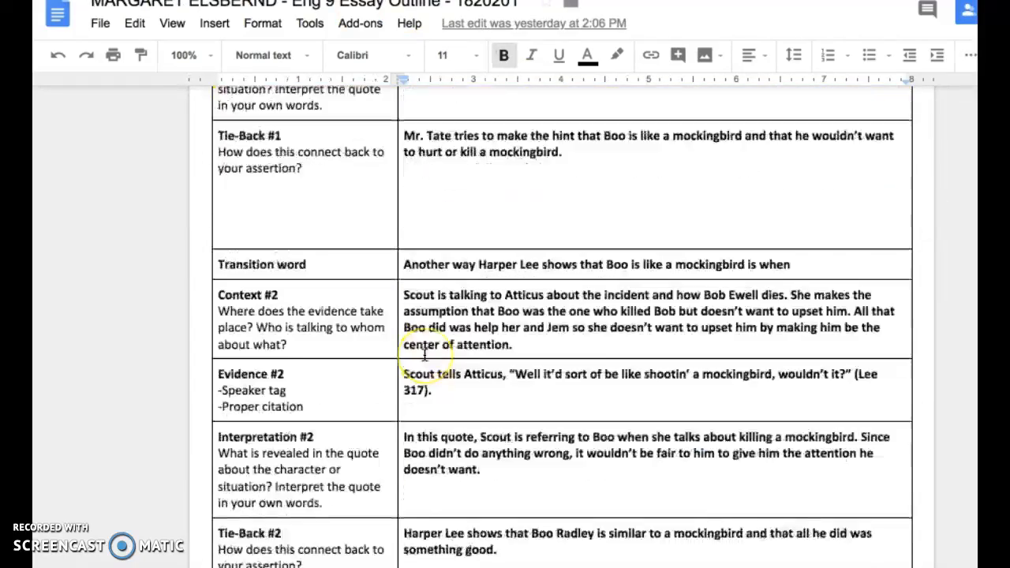
pyautogui.scroll(-1, 425, 356)
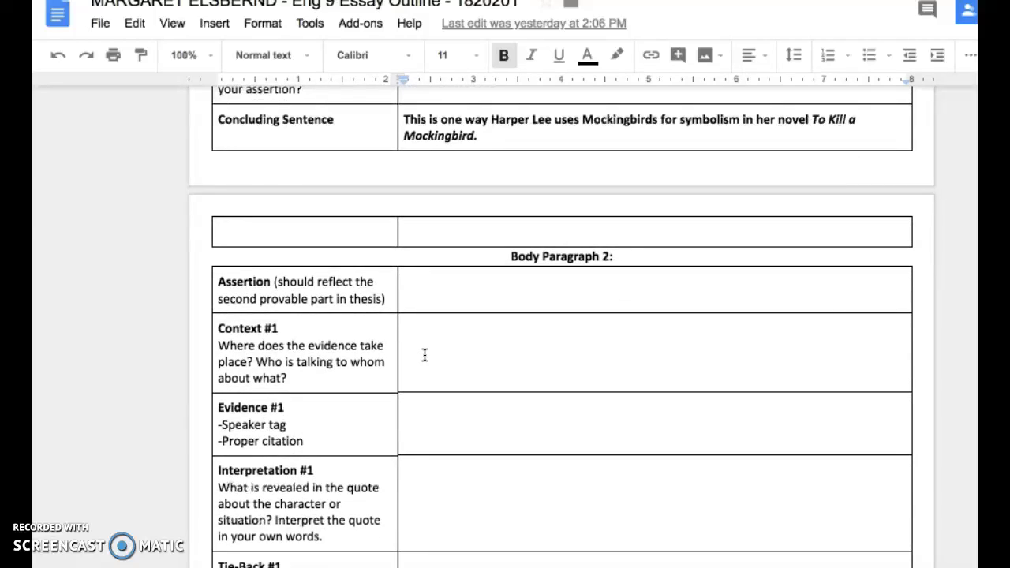
pyautogui.scroll(15, 425, 356)
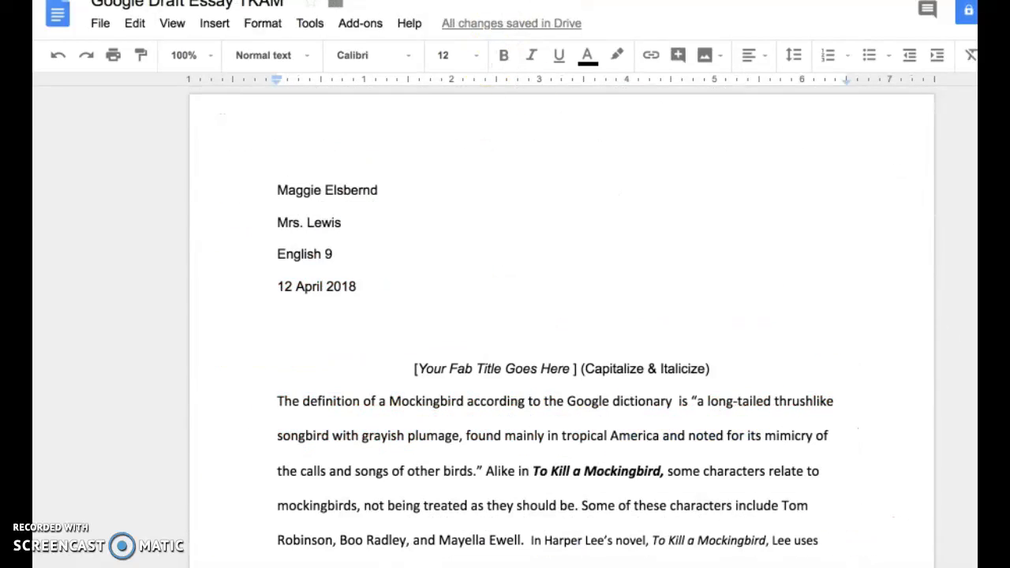
pyautogui.scroll(-3, 520, 284)
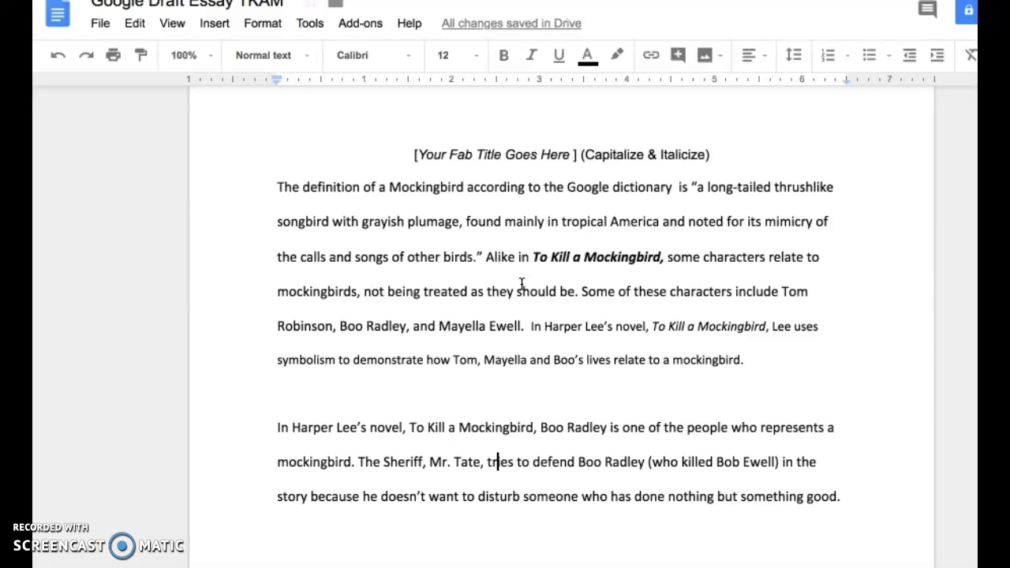
pyautogui.click(521, 270)
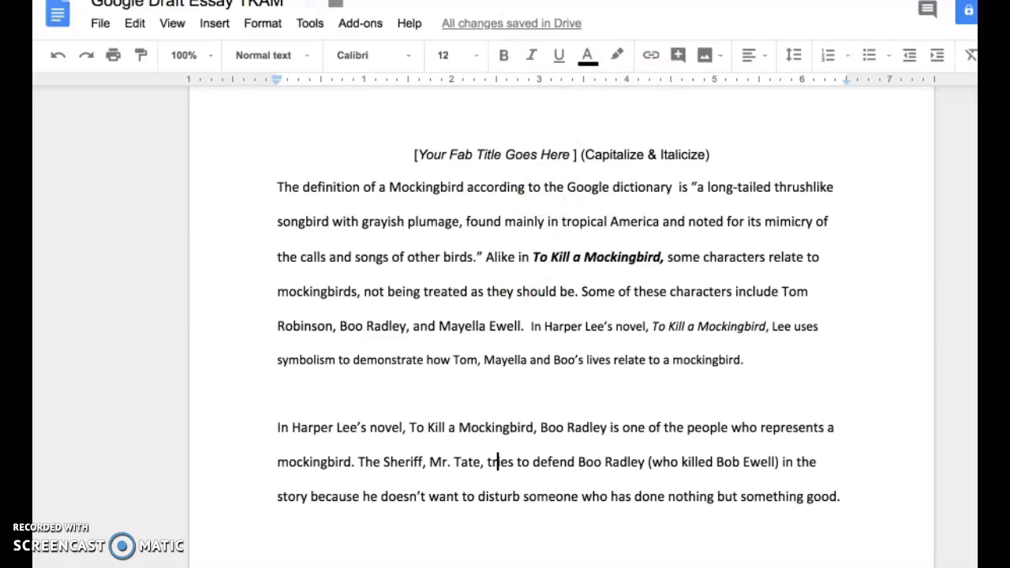